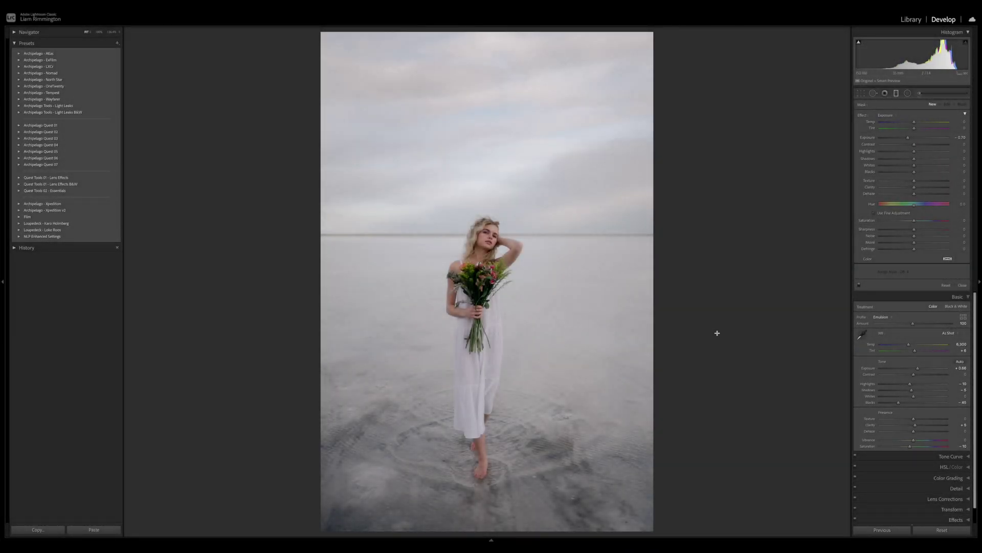
Step: Try graduated filters at different angles, ending with a horizontal one from the horizon to the bouquet, and preview its mask overlay
{"action": "left_click_drag", "start_coordinate": [554, 146], "coordinate": [535, 200]}
{"action": "left_click_drag", "start_coordinate": [598, 302], "coordinate": [493, 346]}
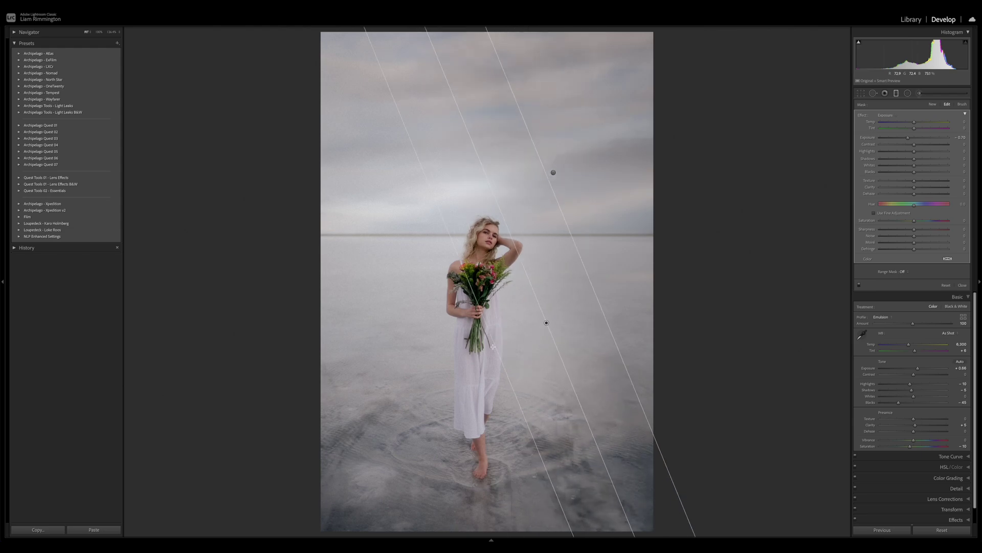
{"action": "left_click_drag", "start_coordinate": [541, 324], "coordinate": [691, 335]}
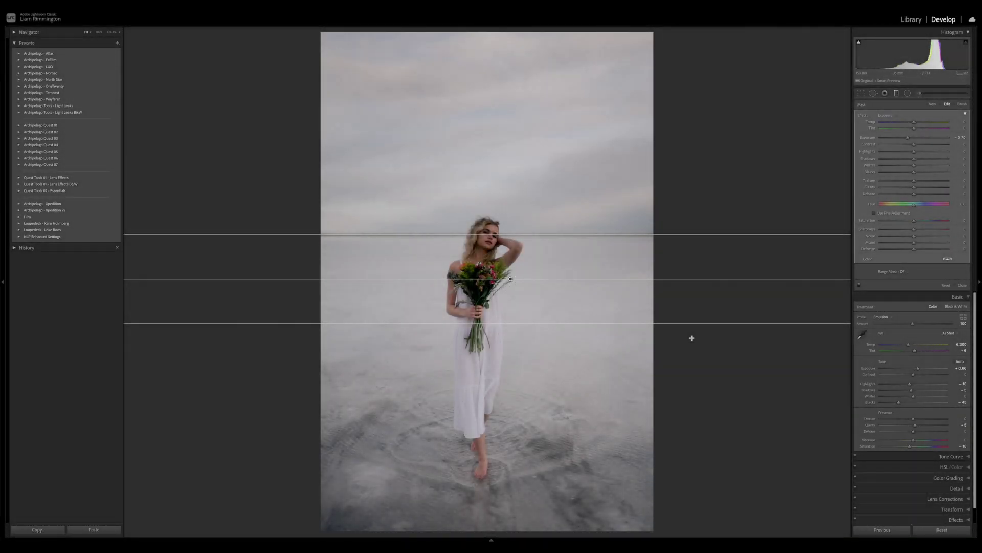
{"action": "key", "text": "o"}
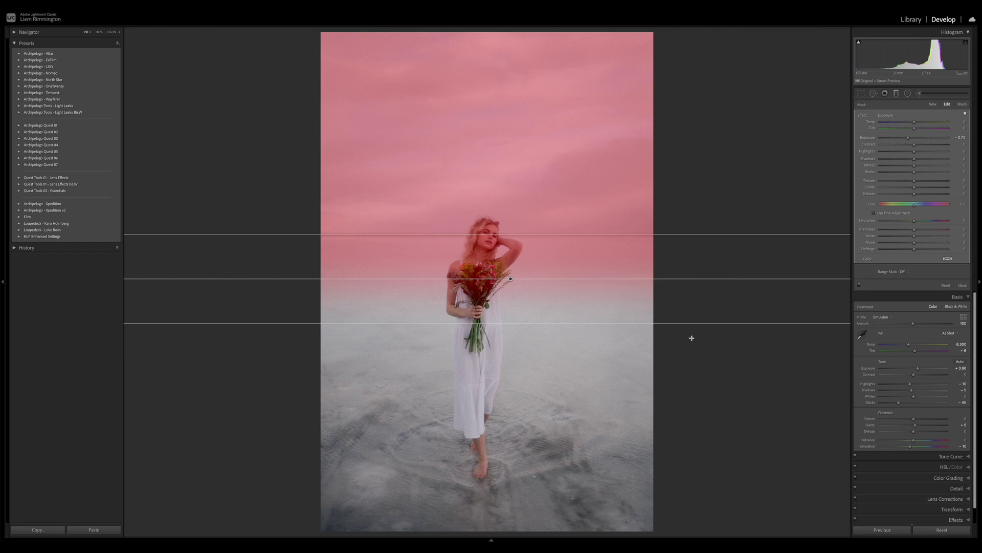
{"action": "key", "text": "o"}
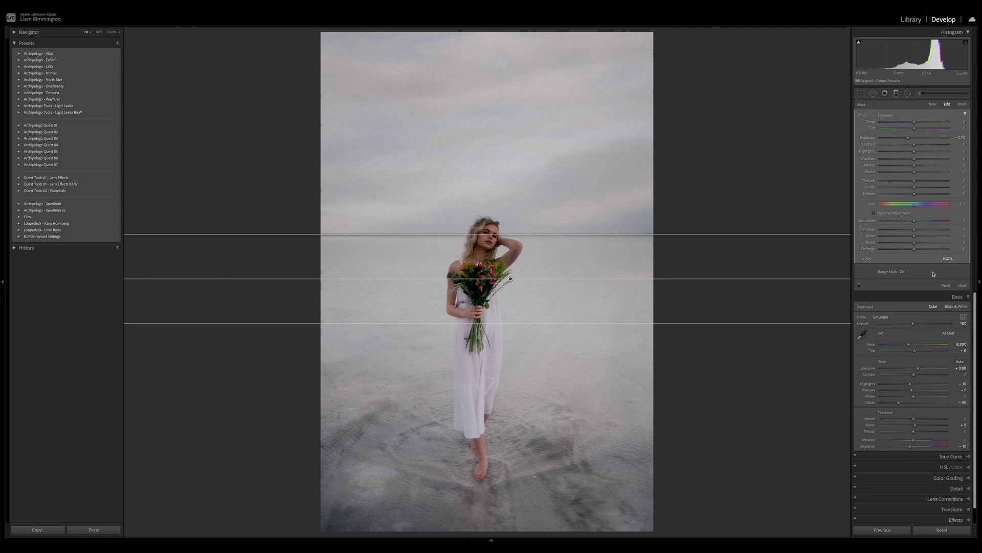
Step: Try the Color and Luminance range mask types on the trial graduated filter and exit the filter tool
{"action": "left_click", "coordinate": [903, 272]}
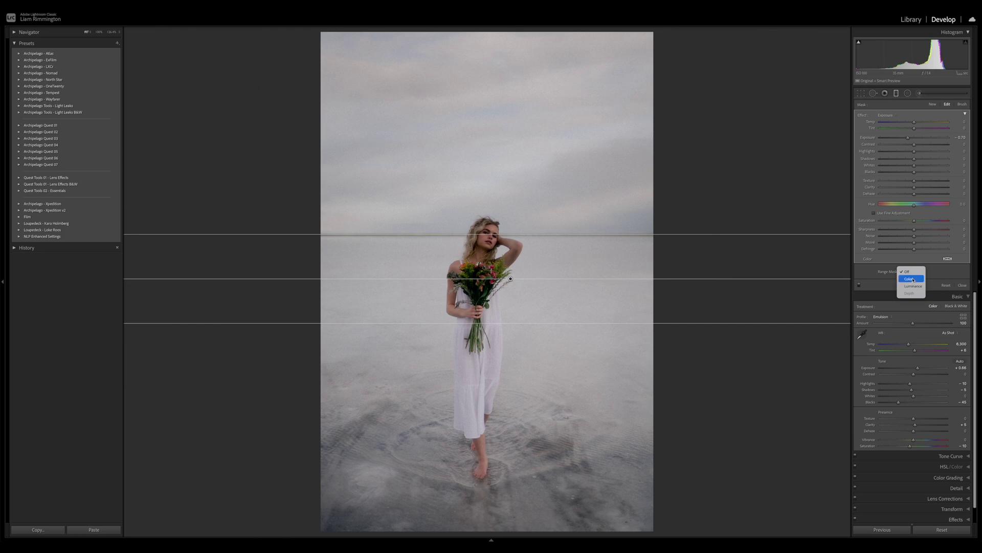
{"action": "left_click", "coordinate": [911, 279]}
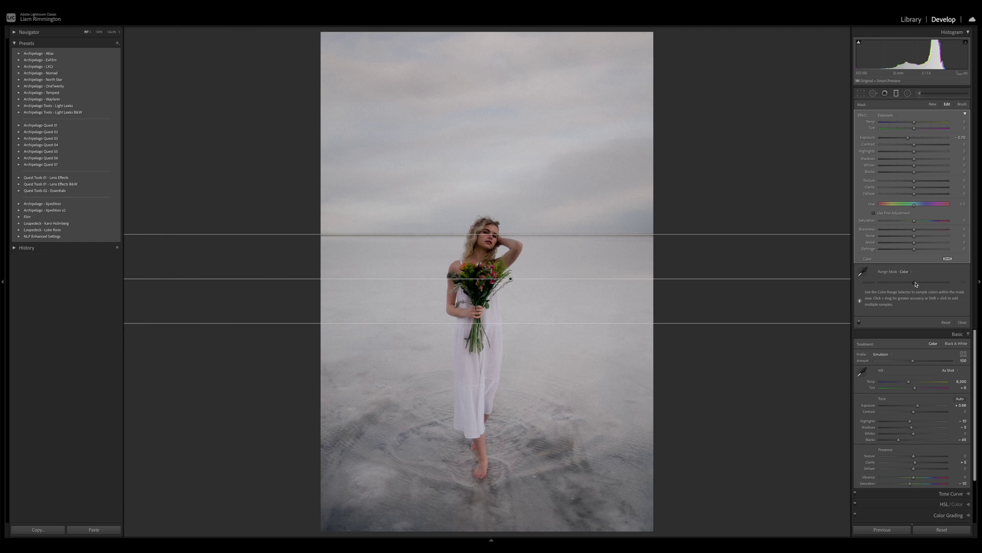
{"action": "left_click", "coordinate": [907, 271]}
{"action": "left_click", "coordinate": [913, 279]}
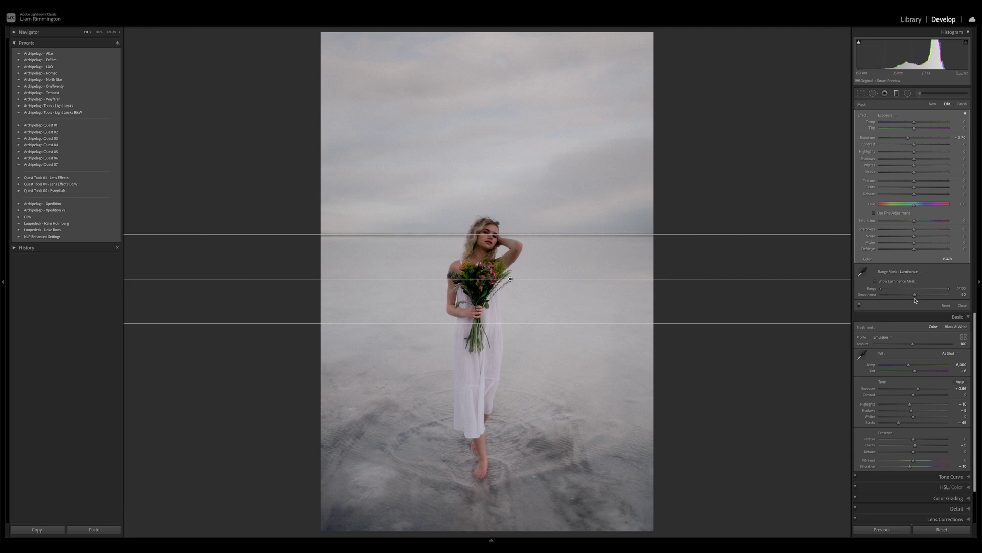
{"action": "key", "text": "m"}
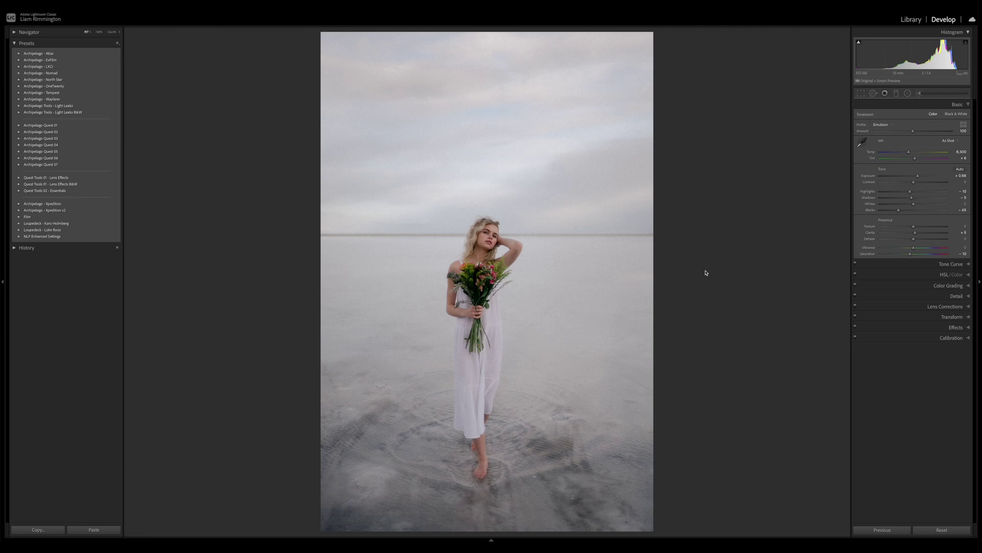
Step: Draw a horizontal graduated filter from the horizon past the bouquet, with temperature -17, tint 44, clarity -41, reduced exposure and added dehaze
{"action": "key", "text": "m"}
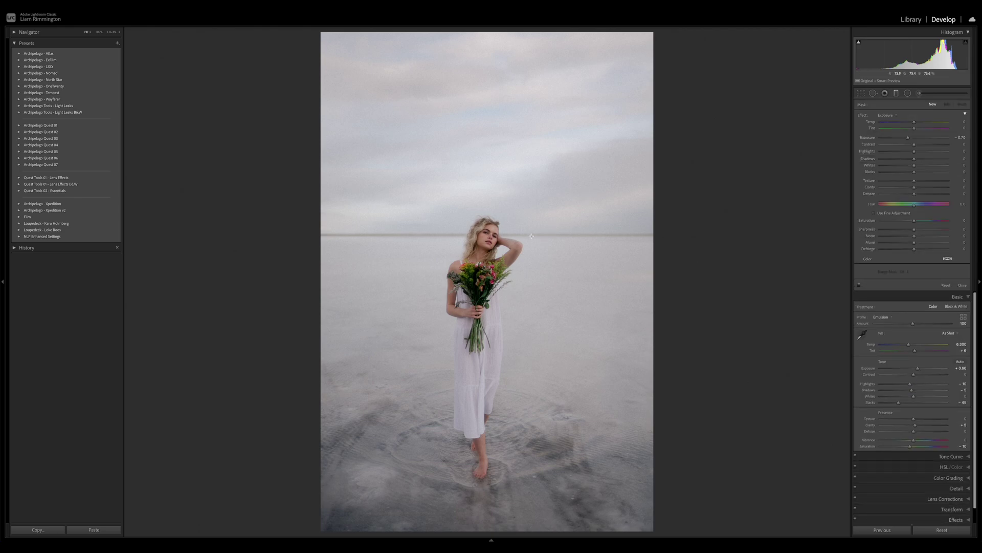
{"action": "left_click_drag", "start_coordinate": [530, 234], "coordinate": [522, 307]}
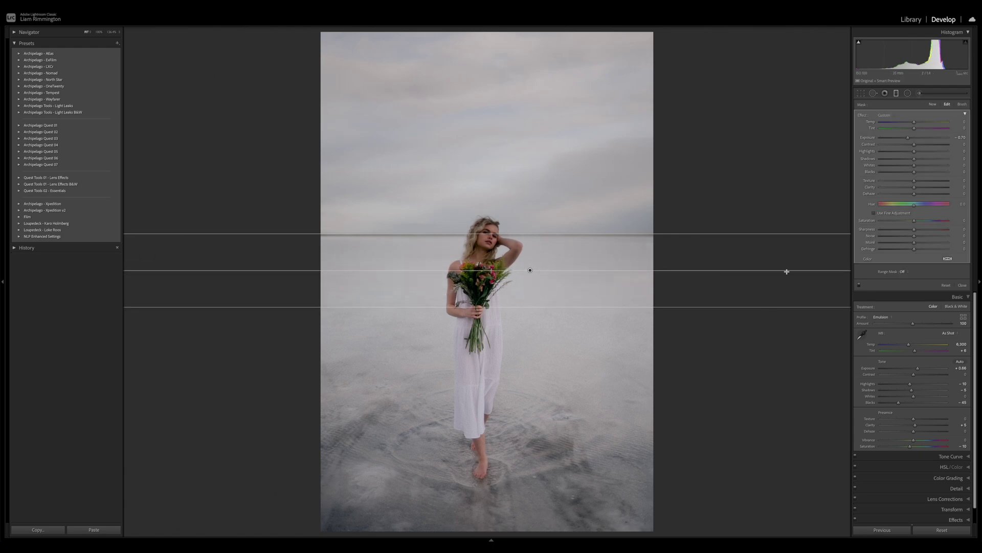
{"action": "mouse_move", "coordinate": [915, 124]}
{"action": "left_mouse_down"}
{"action": "mouse_move", "coordinate": [930, 130]}
{"action": "mouse_move", "coordinate": [911, 139]}
{"action": "left_mouse_up"}
{"action": "left_click_drag", "start_coordinate": [914, 195], "coordinate": [900, 190]}
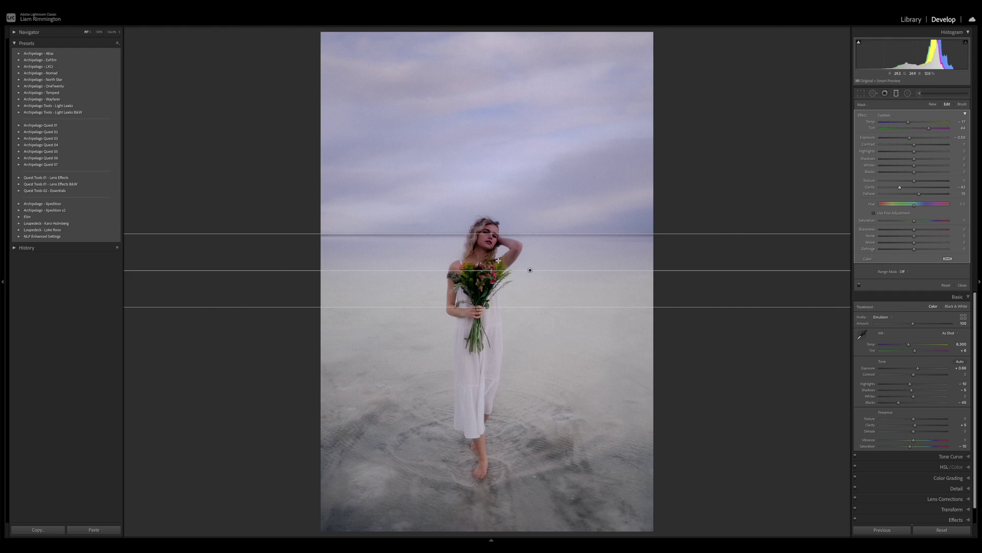
Step: Limit the sky filter with a Color range mask sampled from the sky beside the woman's head, with the amount about 72
{"action": "left_click", "coordinate": [904, 272]}
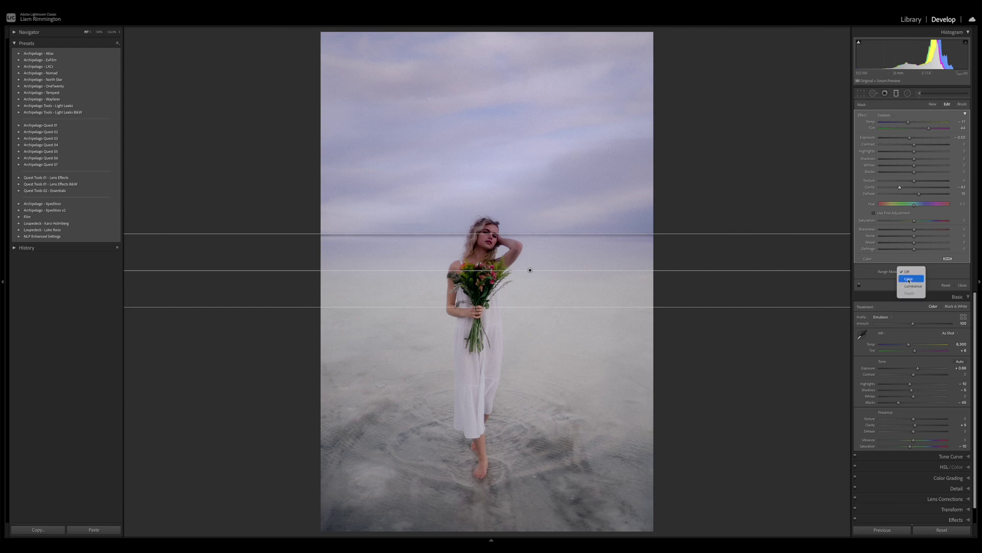
{"action": "left_click", "coordinate": [908, 279]}
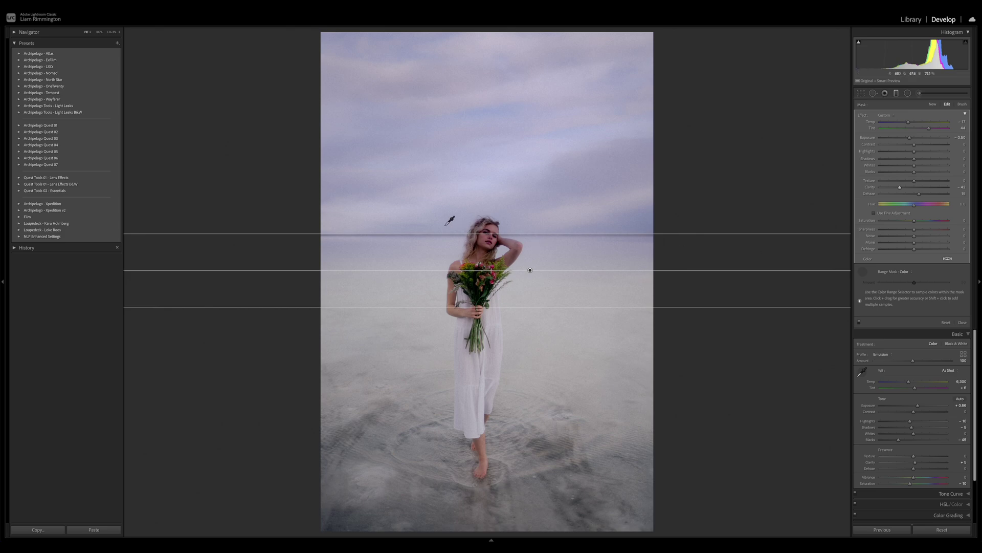
{"action": "left_click", "coordinate": [454, 224]}
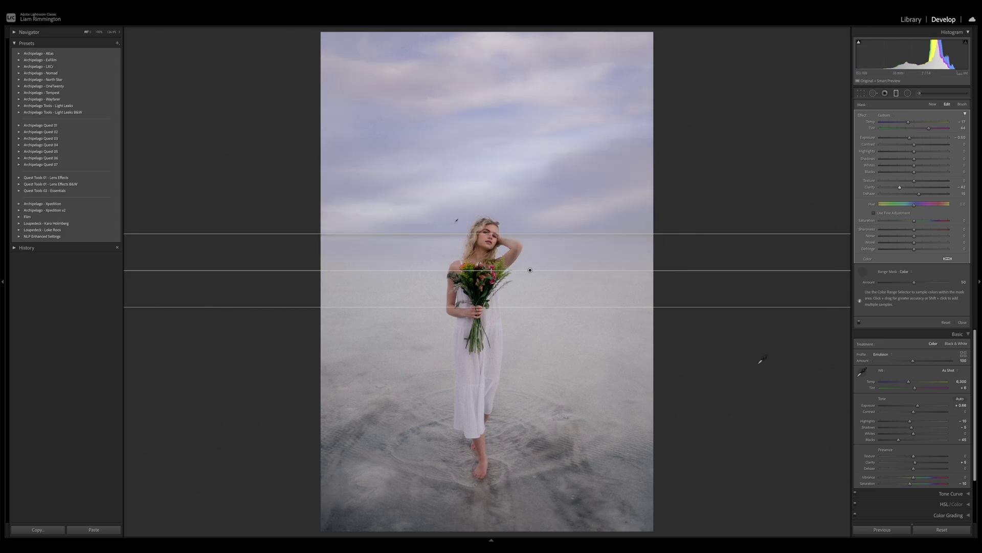
{"action": "key", "text": "o"}
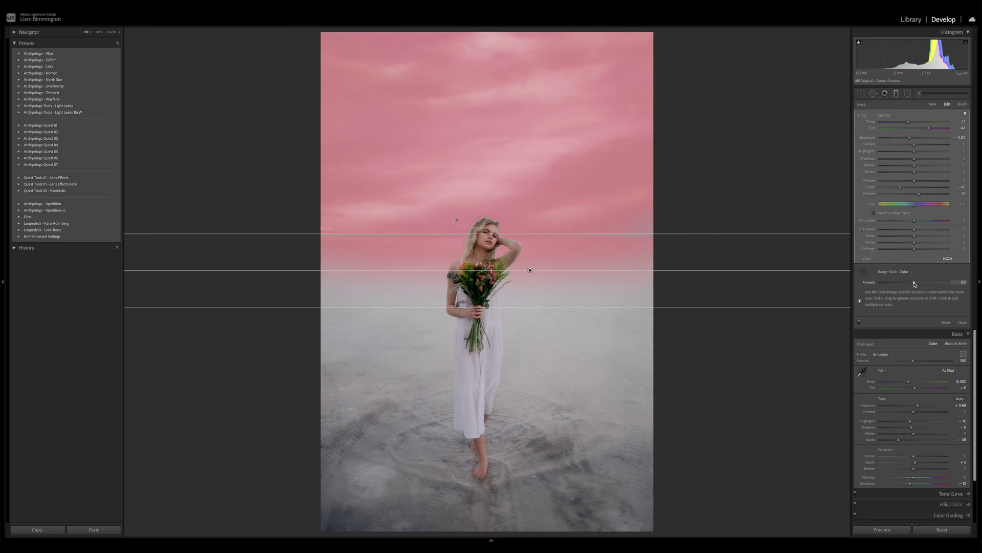
{"action": "left_click_drag", "start_coordinate": [915, 284], "coordinate": [927, 284]}
{"action": "left_click_drag", "start_coordinate": [927, 284], "coordinate": [931, 286]}
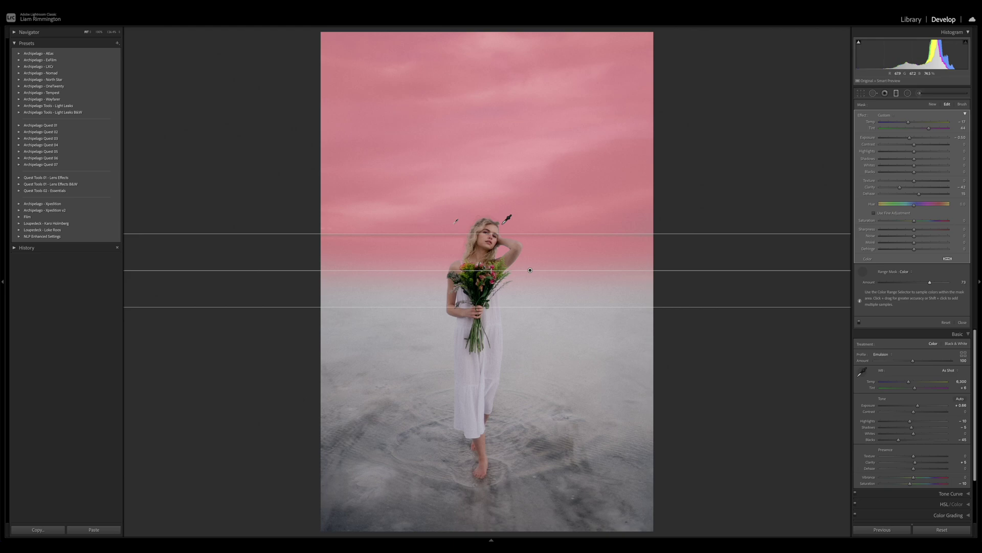
{"action": "left_click", "coordinate": [864, 273]}
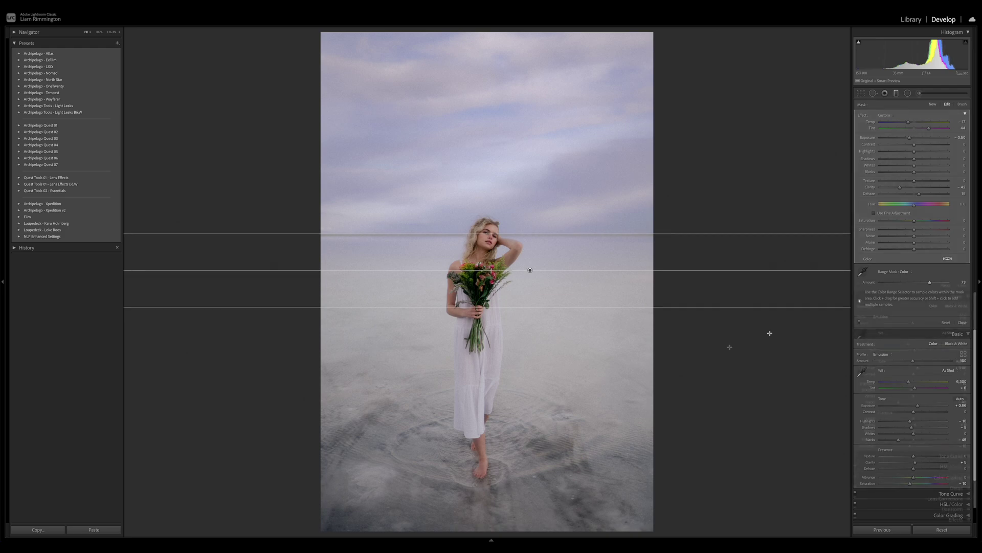
Step: Draw a second horizontal graduated filter rising from the photo's bottom edge over the water, reusing the sky filter's settings
{"action": "left_click", "coordinate": [730, 347]}
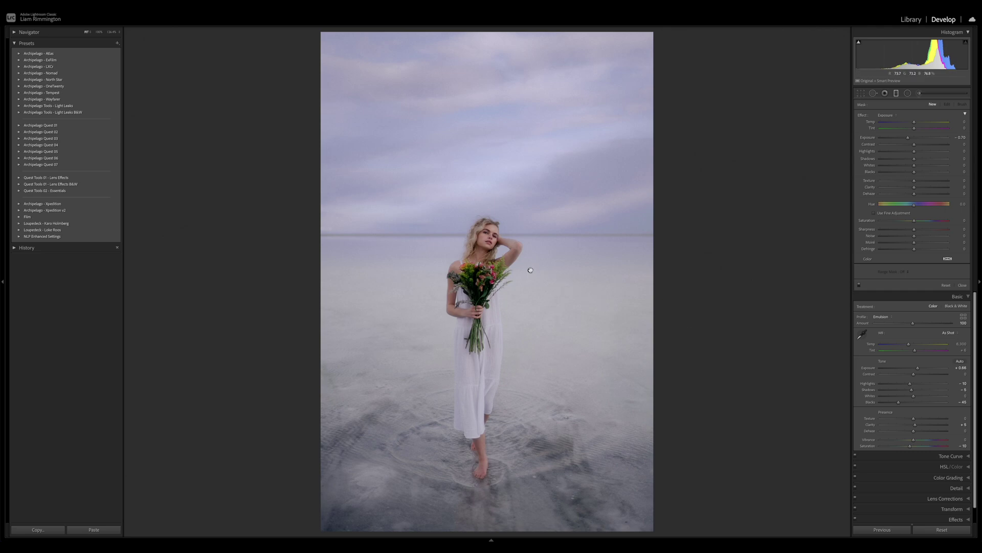
{"action": "left_click", "coordinate": [531, 270]}
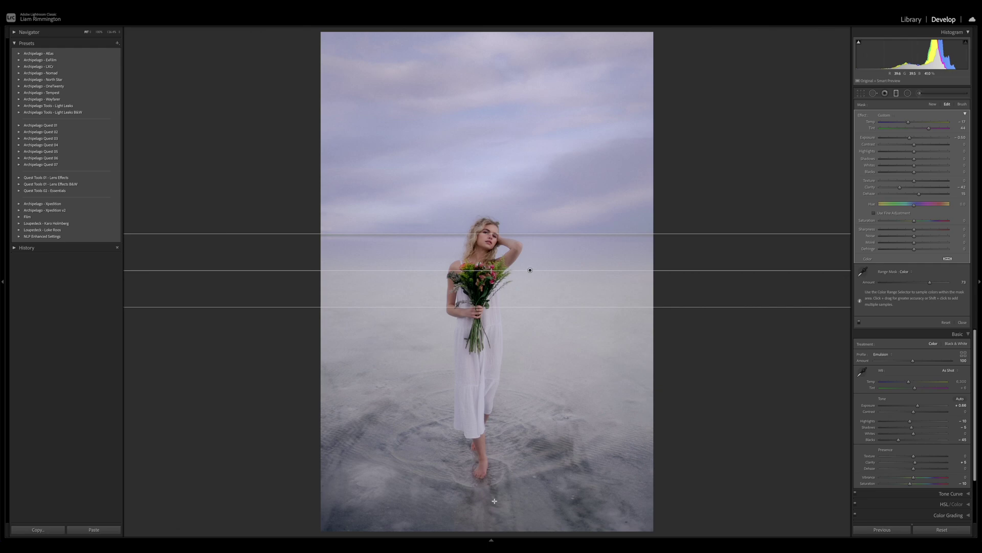
{"action": "left_click_drag", "start_coordinate": [494, 499], "coordinate": [488, 291]}
{"action": "left_click_drag", "start_coordinate": [496, 396], "coordinate": [493, 401]}
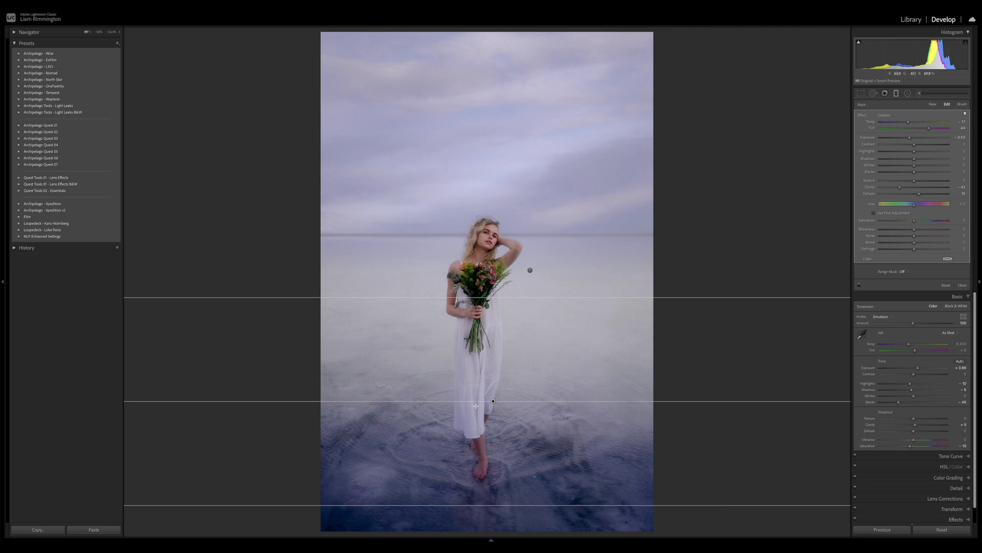
Step: Limit the water filter with a Luminance range mask sampled from the water beside the woman's feet
{"action": "left_click", "coordinate": [904, 272]}
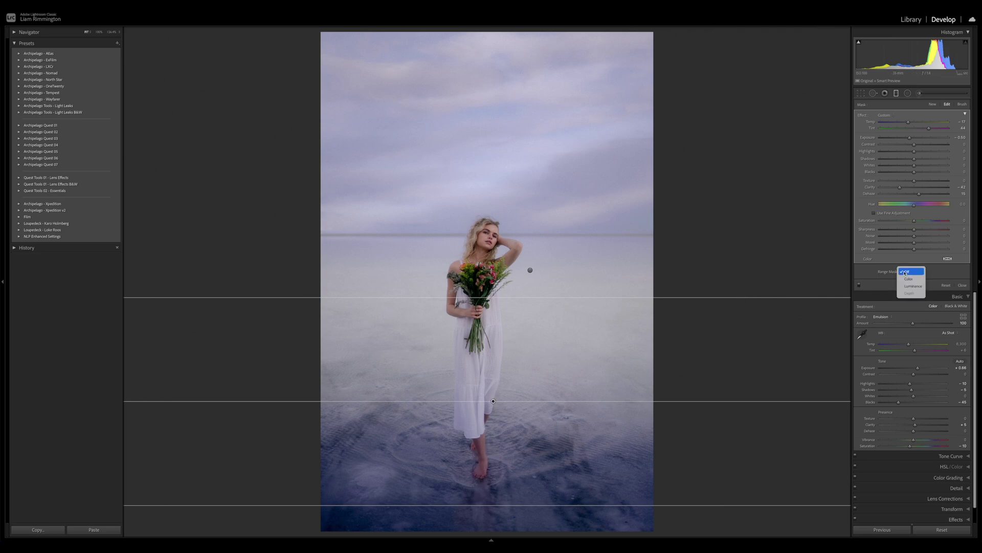
{"action": "left_click", "coordinate": [912, 287]}
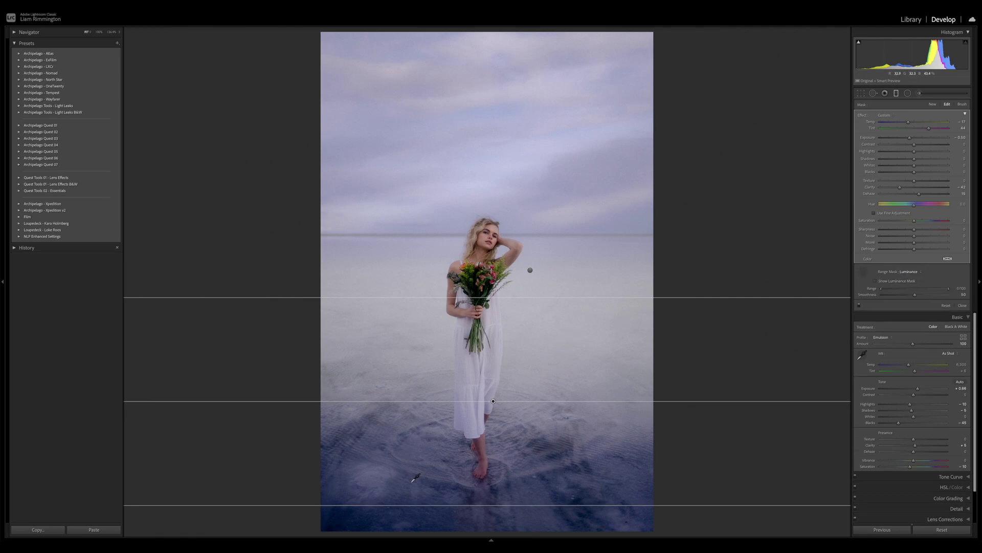
{"action": "left_click", "coordinate": [434, 469]}
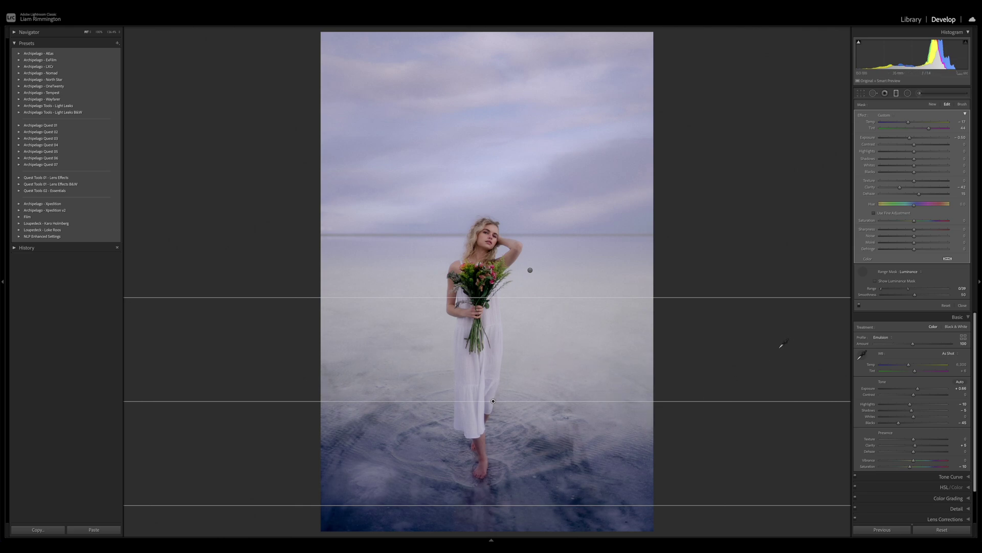
Step: Refine the water filter's luminance mask to range 0/21 and smoothness 24 using the mask overlay, and close the filter tool
{"action": "key", "text": "o"}
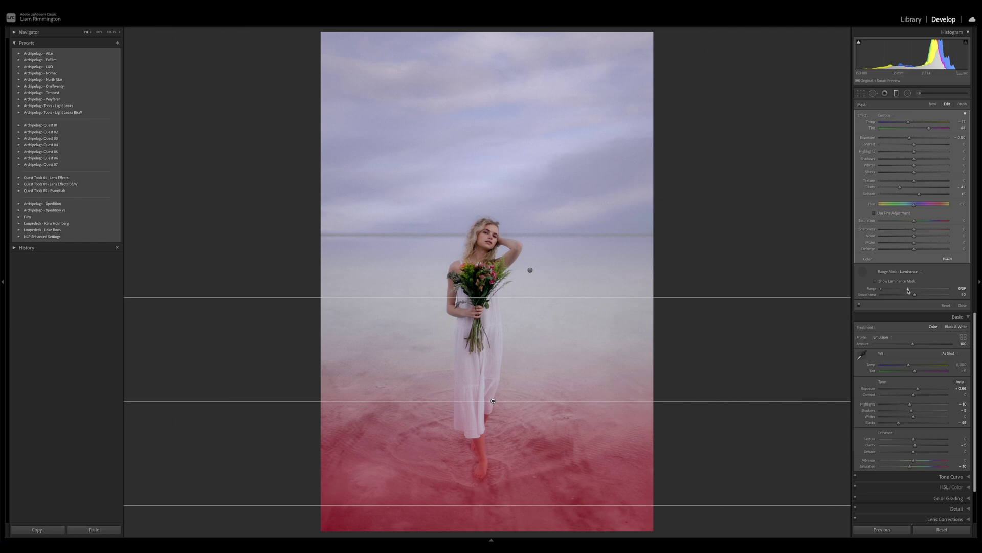
{"action": "left_click_drag", "start_coordinate": [908, 290], "coordinate": [896, 290]}
{"action": "left_click_drag", "start_coordinate": [915, 295], "coordinate": [898, 296]}
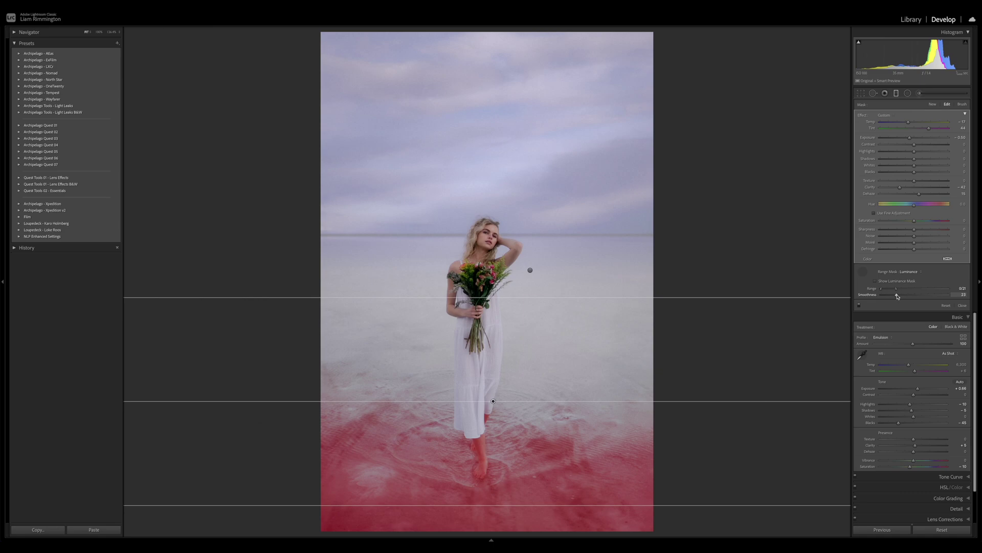
{"action": "left_click_drag", "start_coordinate": [897, 297], "coordinate": [899, 296]}
{"action": "key", "text": "o"}
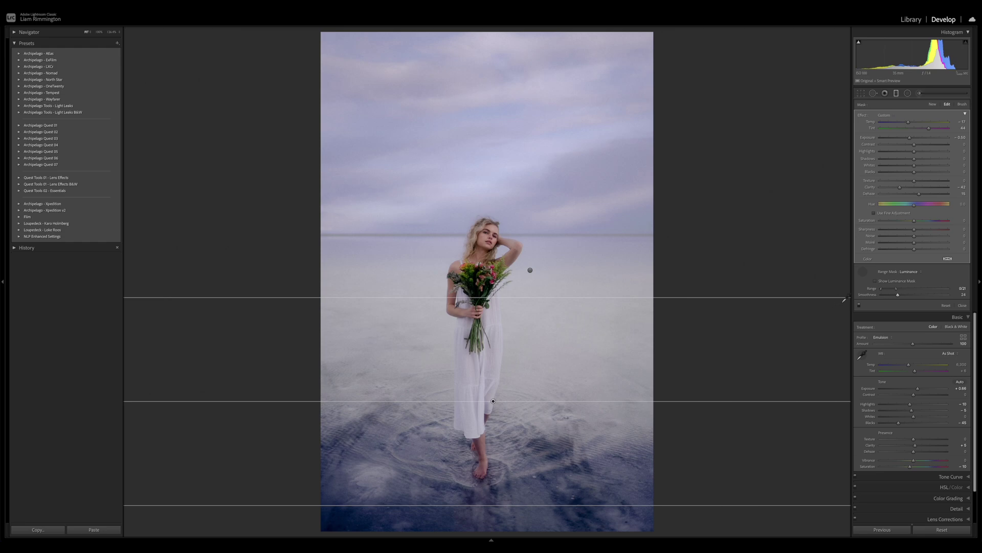
{"action": "key", "text": "Escape"}
{"action": "key", "text": "Escape"}
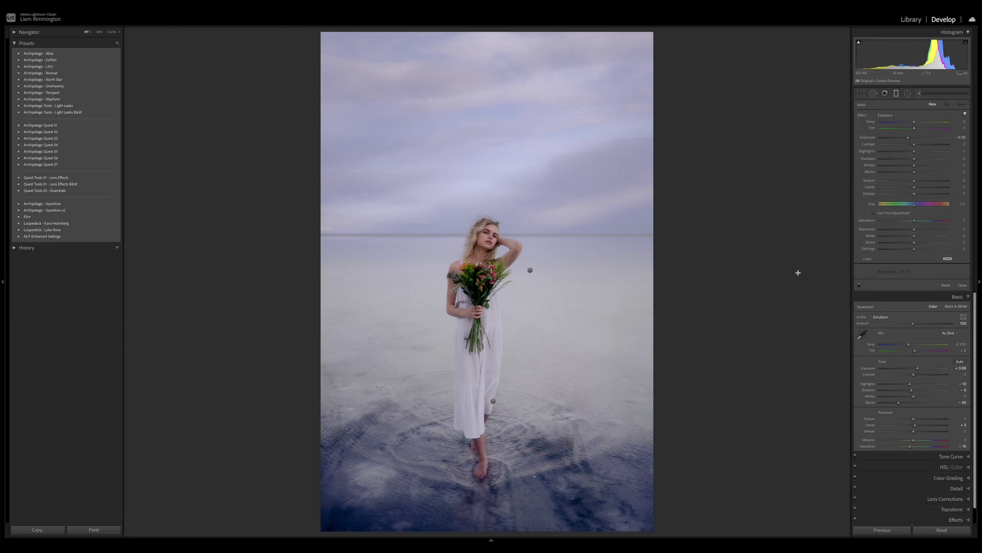
{"action": "key", "text": "m"}
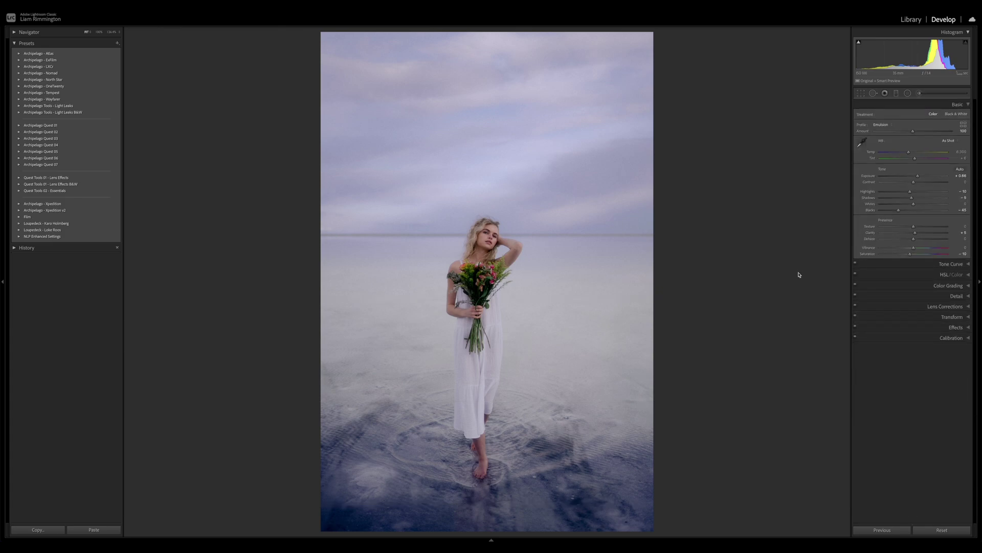
Step: Warm the whole photo's white balance temperature and raise its overall exposure slightly
{"action": "left_click_drag", "start_coordinate": [909, 152], "coordinate": [917, 152]}
{"action": "key", "text": "shift+equal"}
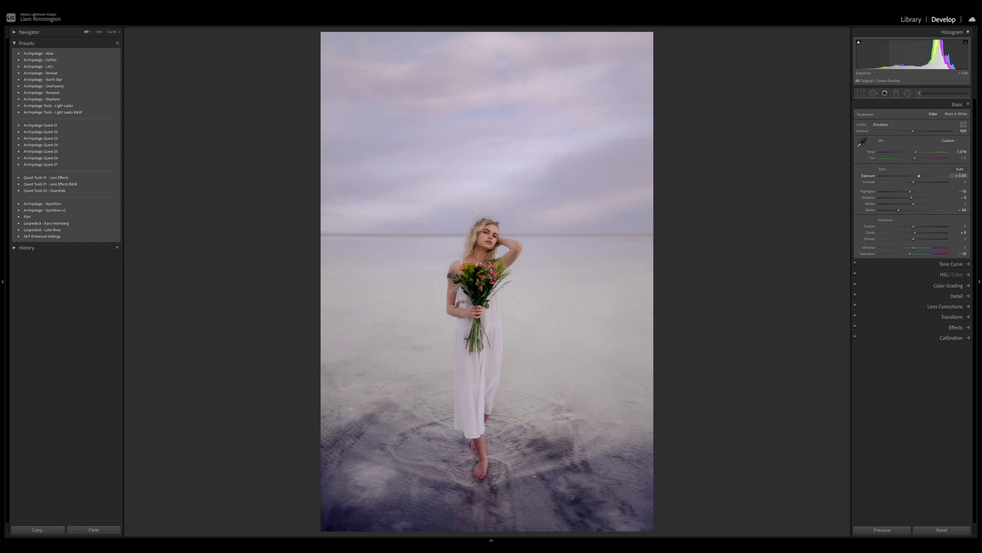